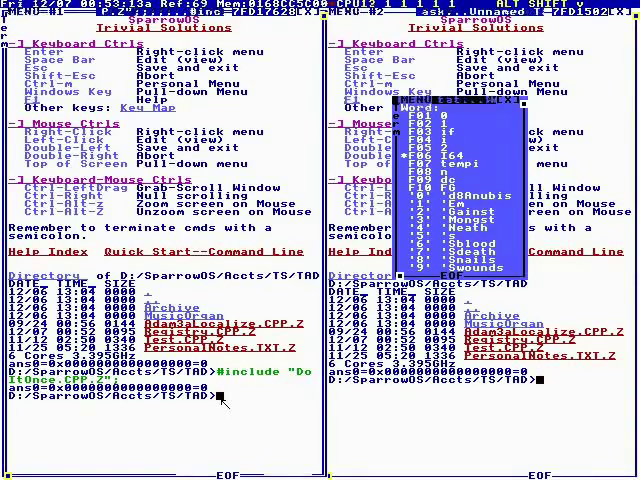
# Launch the EagleDive flight game from the game icons in the Personal Menu
pyautogui.hotkey('ctrl', 'm')
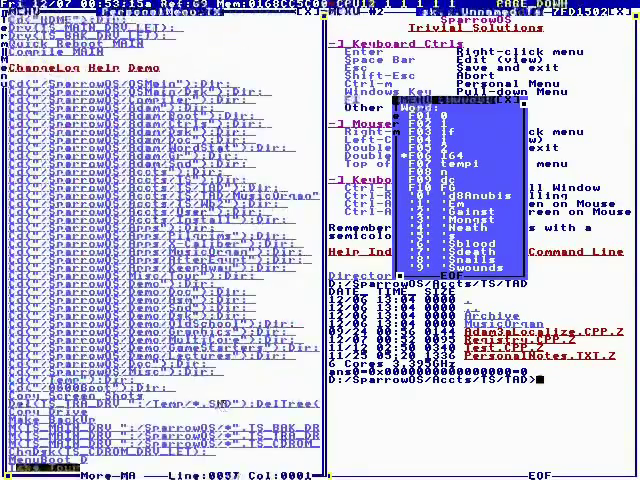
pyautogui.press('pagedown')
pyautogui.press('pageup')
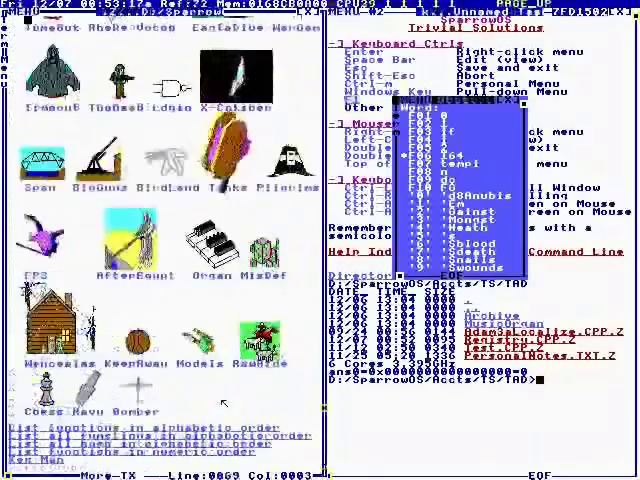
pyautogui.press('pageup')
pyautogui.press('Down')
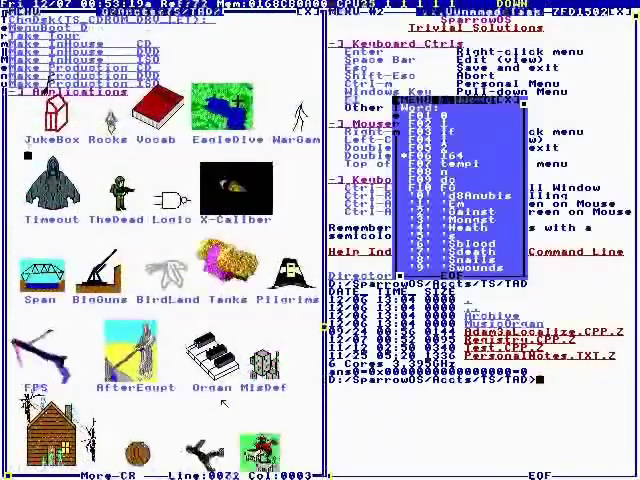
pyautogui.press('Up')
pyautogui.press('Up')
pyautogui.press('space')
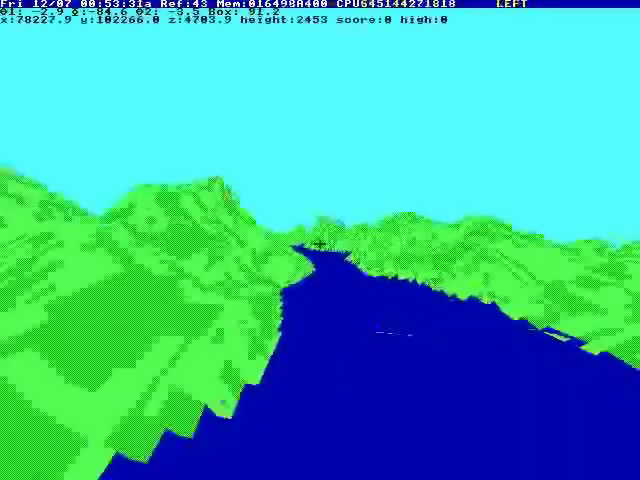
# Fly EagleDive along the coastline, then quit it and close the game icon window
pyautogui.press('Down')
pyautogui.press('Right')
pyautogui.press('Down')
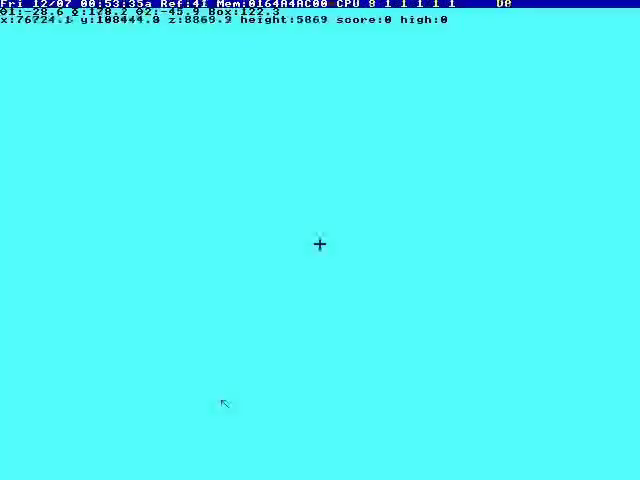
pyautogui.press('Right')
pyautogui.press('Up')
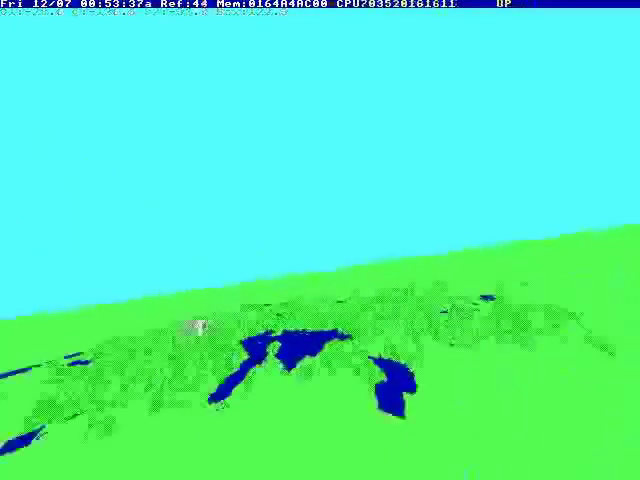
pyautogui.hotkey('shift', 'Escape')
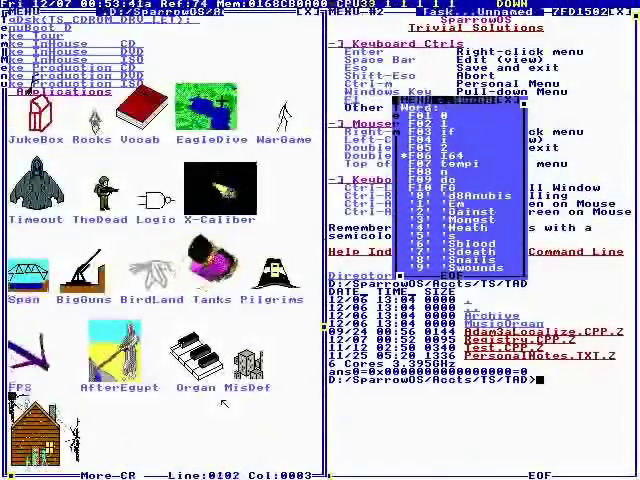
pyautogui.hotkey('shift', 'Escape')
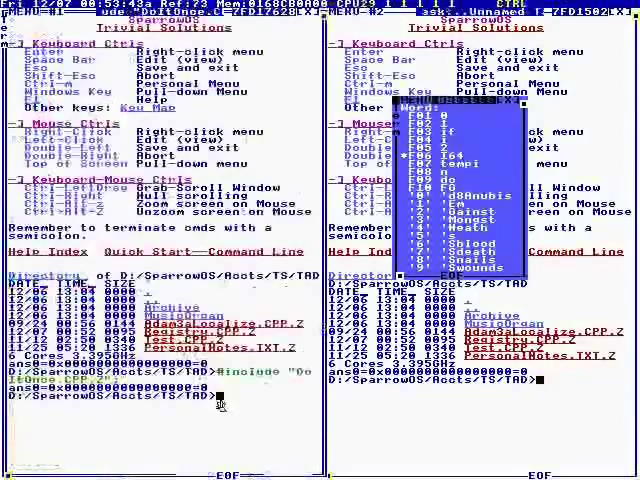
# Open Fps.CPP.Z from the Personal Menu's GameStarters directory
pyautogui.hotkey('ctrl', 'm')
pyautogui.press('Down')
pyautogui.press('Down')
pyautogui.press('Down')
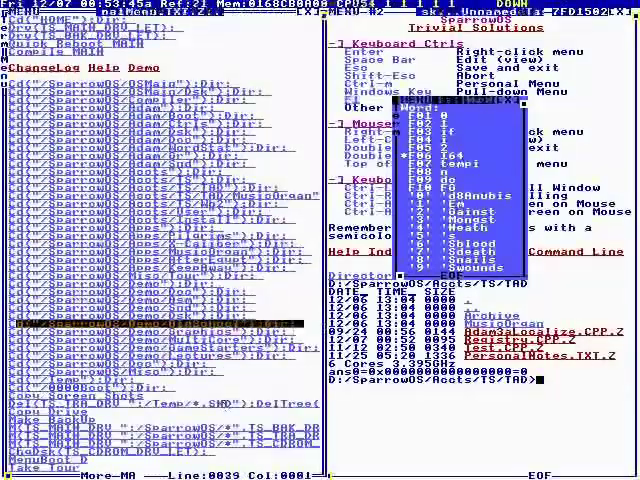
pyautogui.press('Down')
pyautogui.press('Down')
pyautogui.press('Down')
pyautogui.press('Return')
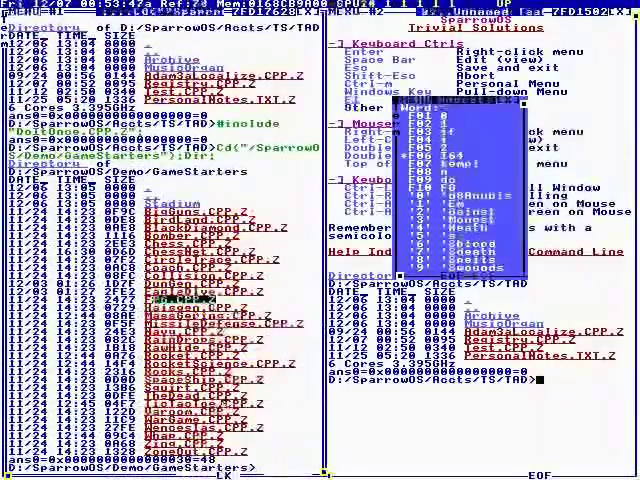
pyautogui.press('Return')
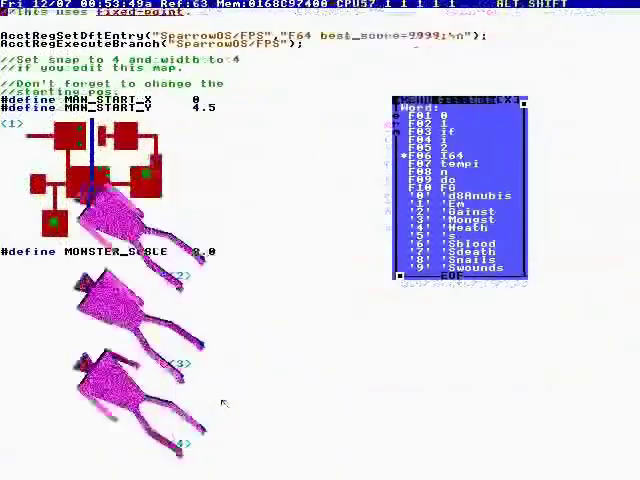
# Dismiss the word-completion popup and page through Fps.CPP.Z to the line-of-sight code
pyautogui.press('w')
pyautogui.press('pagedown')
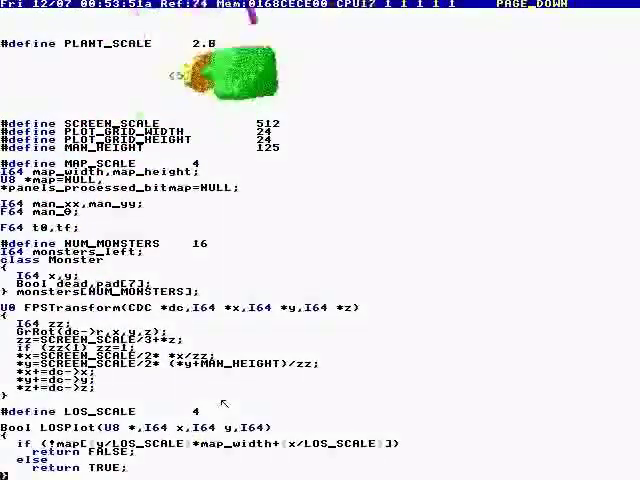
pyautogui.press('pageup')
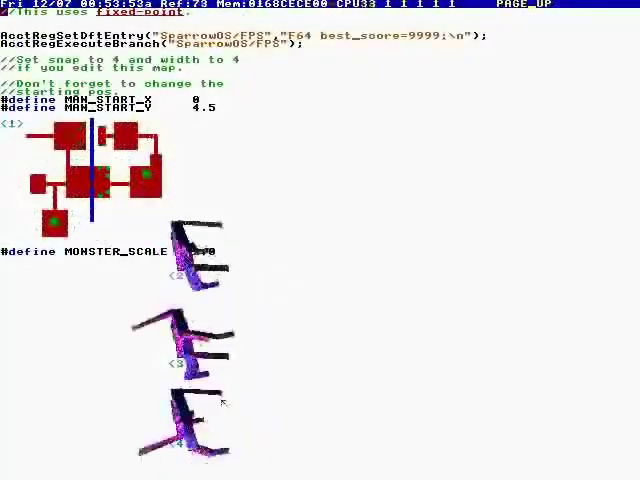
pyautogui.press('Down')
pyautogui.press('pagedown')
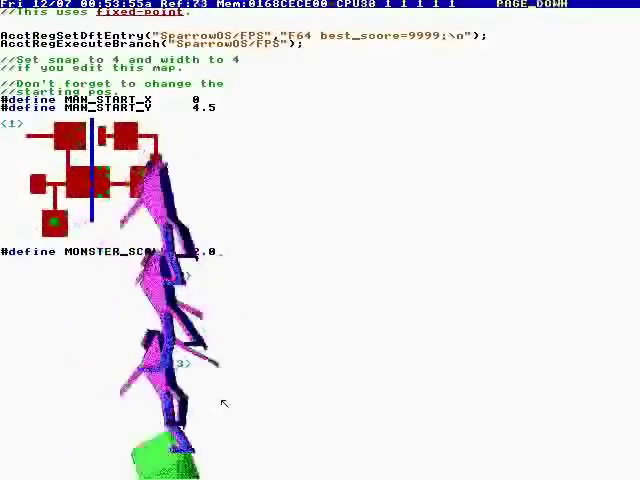
pyautogui.press('Up')
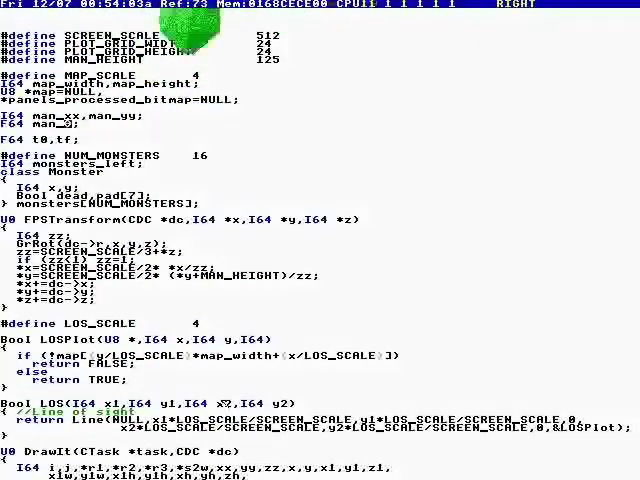
# Browse the Ctrl+Alt+A character picker, then close it back to the code
pyautogui.hotkey('ctrl', 'alt', 'a')
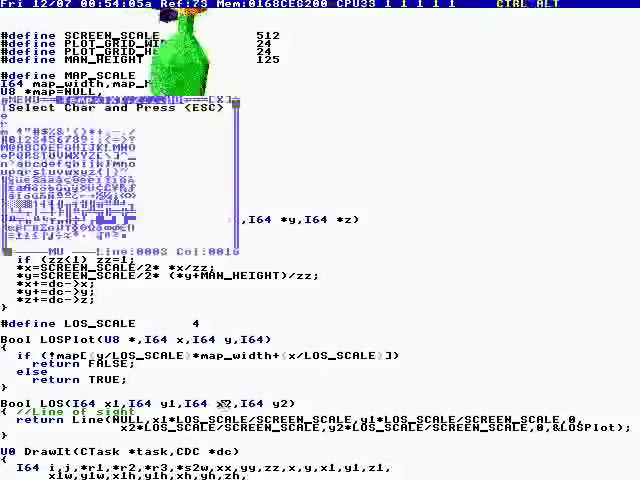
pyautogui.press('Down')
pyautogui.press('Down')
pyautogui.press('Down')
pyautogui.press('Left')
pyautogui.press('Left')
pyautogui.press('Left')
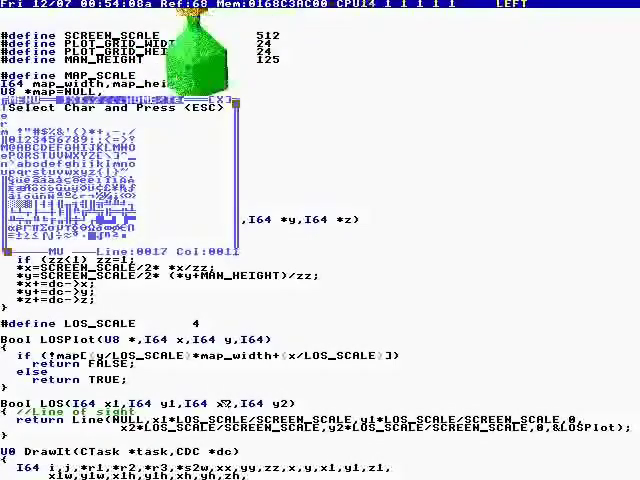
pyautogui.press('Escape')
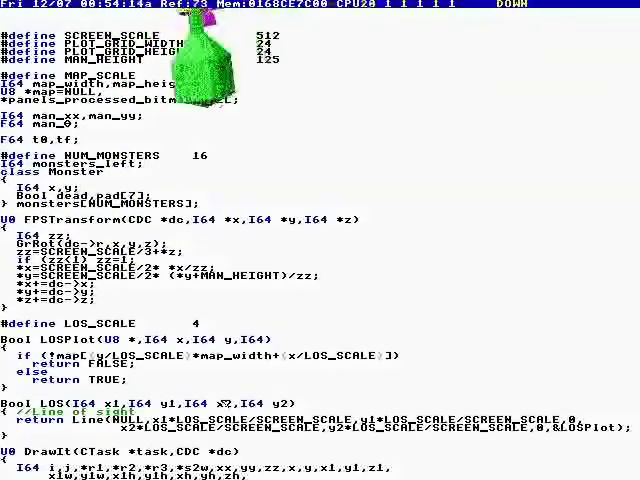
# Compile and run Fps.CPP.Z with F5, dismissing the notice to enter the game
pyautogui.press('F5')
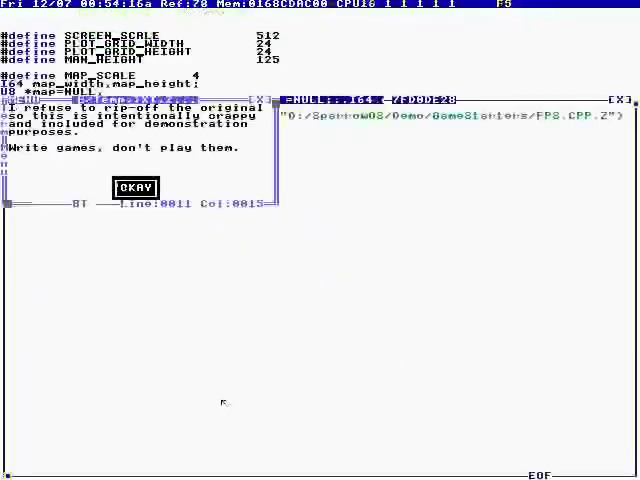
pyautogui.press('space')
pyautogui.press('Up')
# Shoot one monster and advance through the narrow corridor into the open area
pyautogui.press('Right')
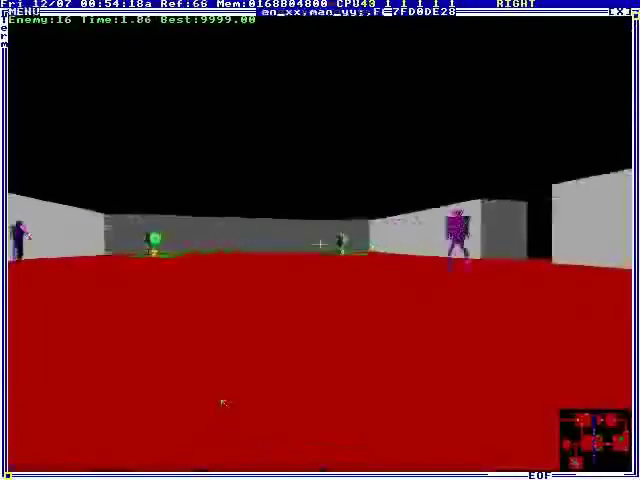
pyautogui.press('Left')
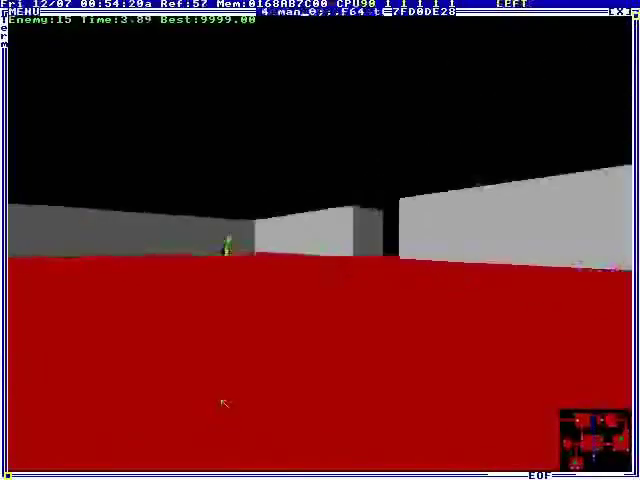
pyautogui.press('Right')
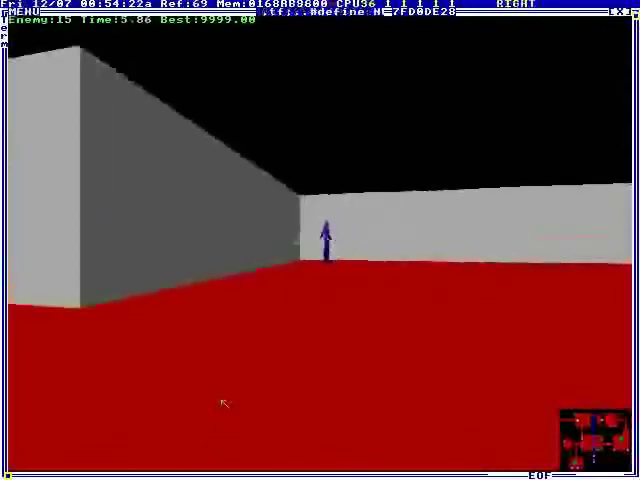
pyautogui.press('Up')
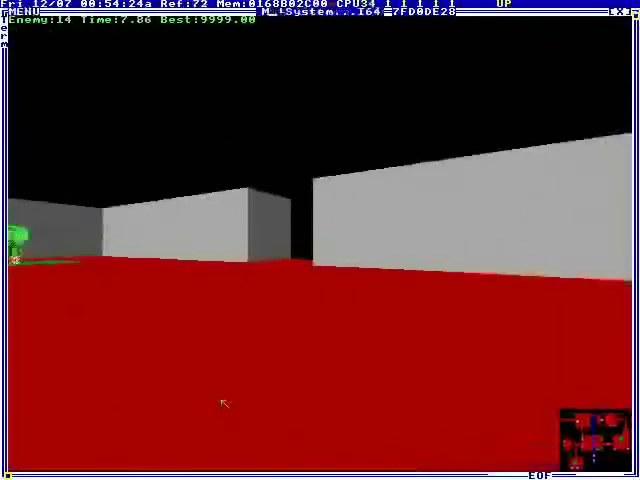
pyautogui.press('Left')
pyautogui.press('Up')
pyautogui.press('Right')
pyautogui.press('Up')
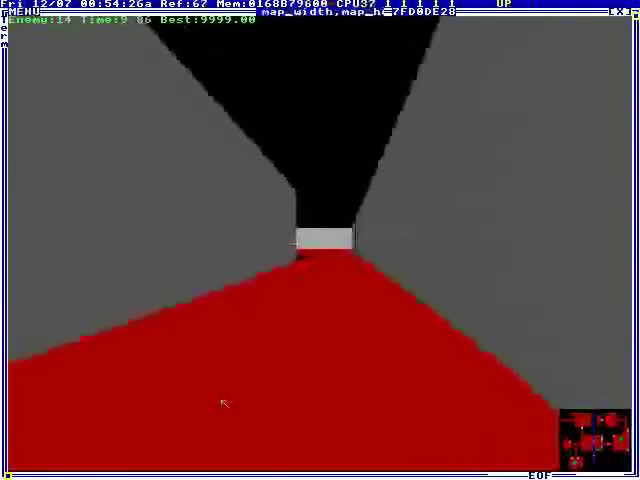
pyautogui.press('Left')
pyautogui.press('Up')
pyautogui.press('Left')
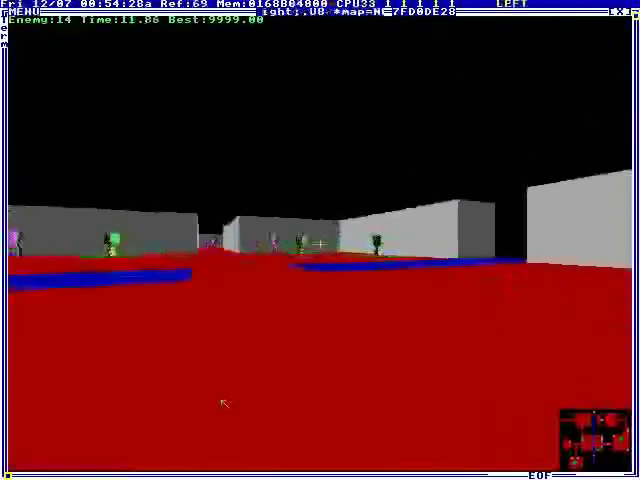
# Scan for enemies, move around the potted tree, then quit to the command line
pyautogui.press('Left')
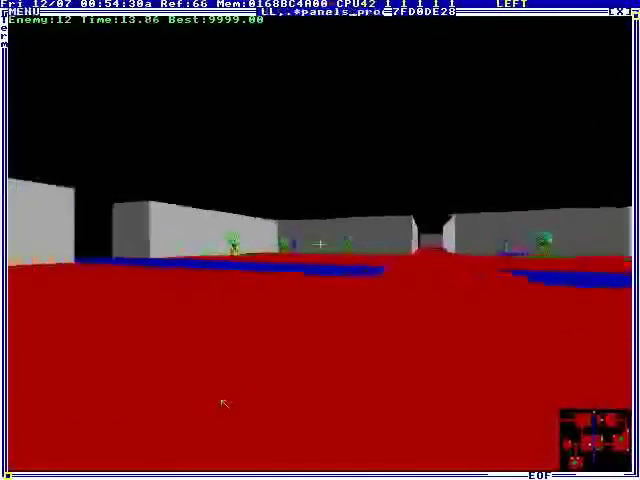
pyautogui.press('Left')
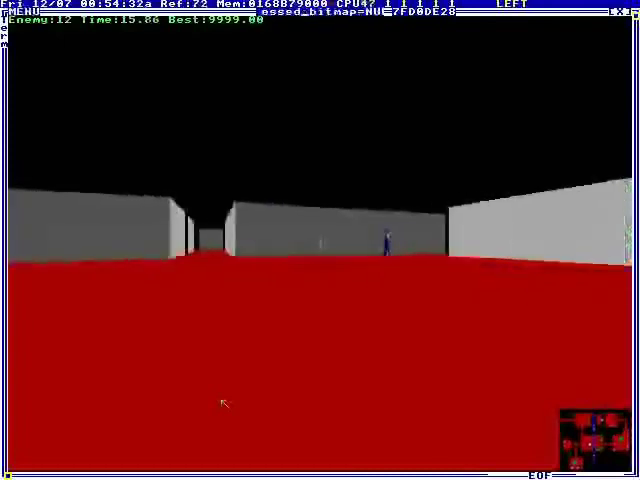
pyautogui.press('Up')
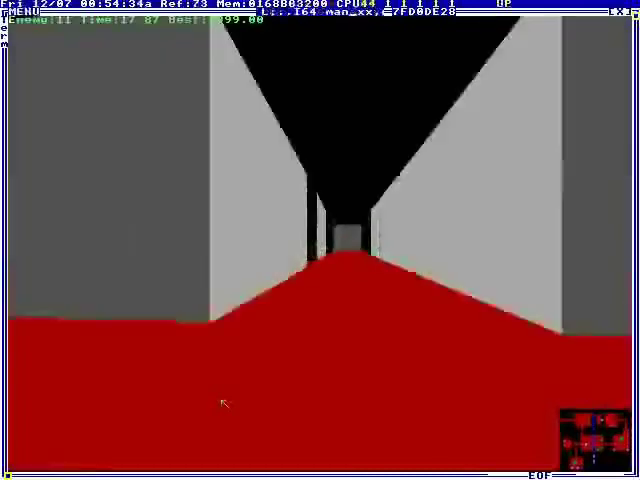
pyautogui.press('Down')
pyautogui.press('Right')
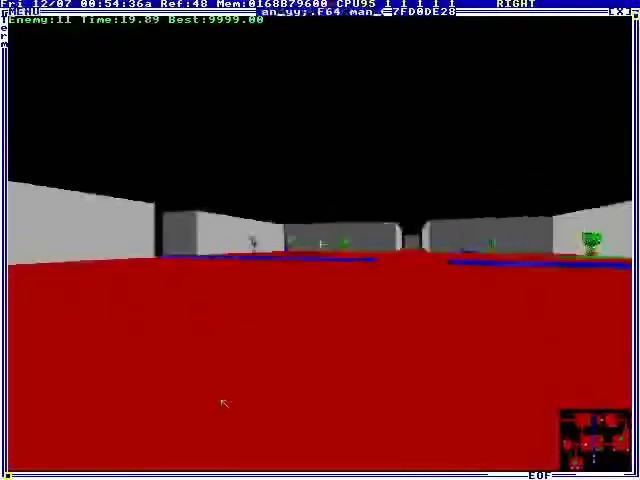
pyautogui.press('Up')
pyautogui.press('Left')
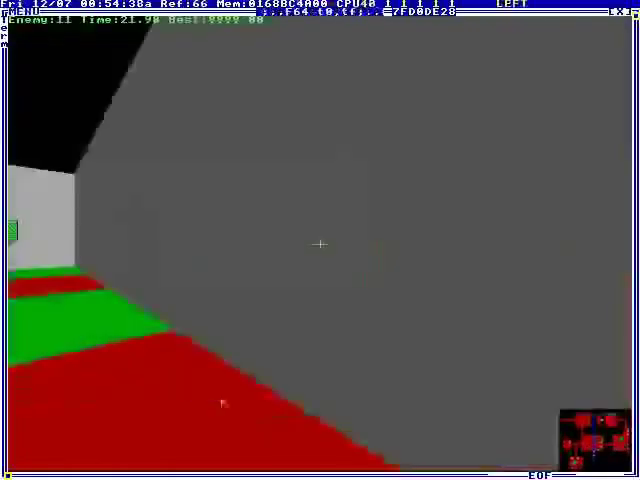
pyautogui.press('Up')
pyautogui.press('Left')
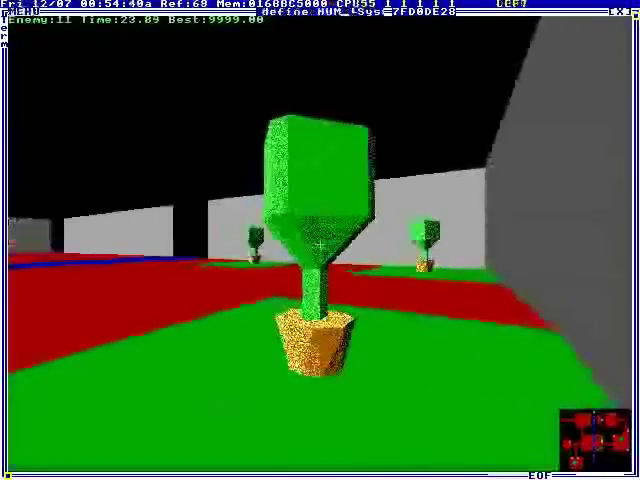
pyautogui.press('Right')
pyautogui.press('Down')
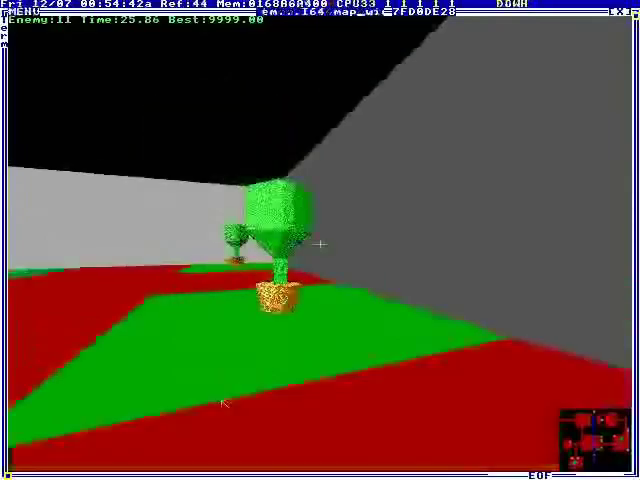
pyautogui.press('Left')
pyautogui.press('Up')
pyautogui.hotkey('shift', 'Escape')
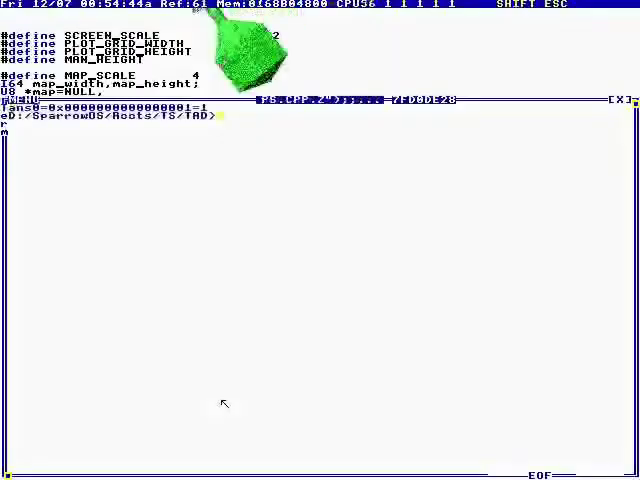